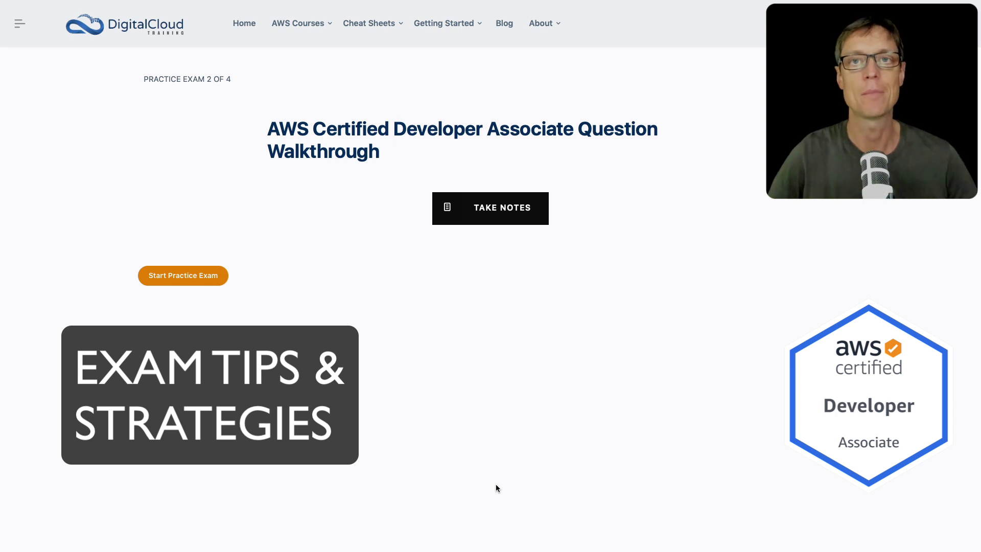
click(168, 274)
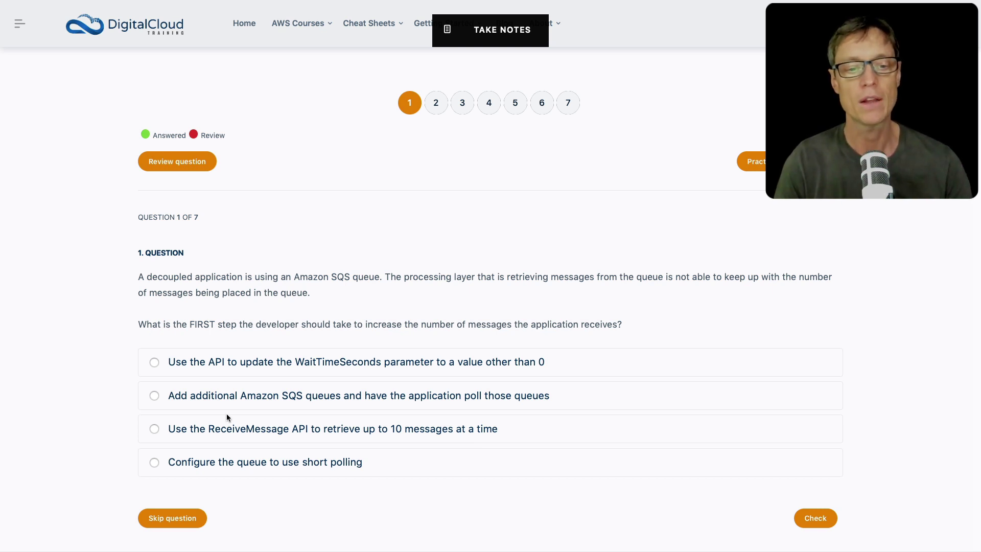
Step: Answer question 1 with 'Use the ReceiveMessage API' and check it is marked Correct
click(151, 435)
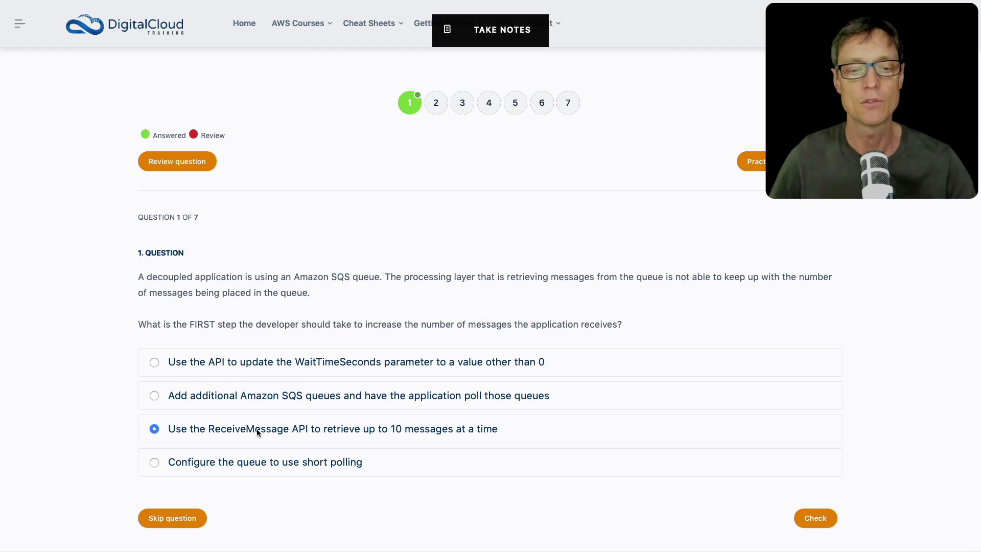
click(816, 519)
scroll(382, 405, down, 2)
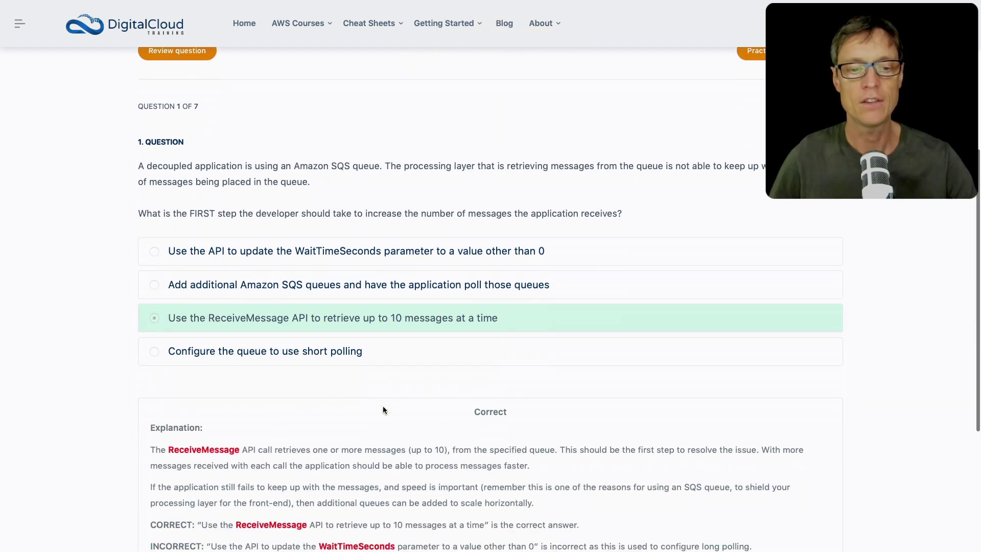
scroll(383, 406, down, 3)
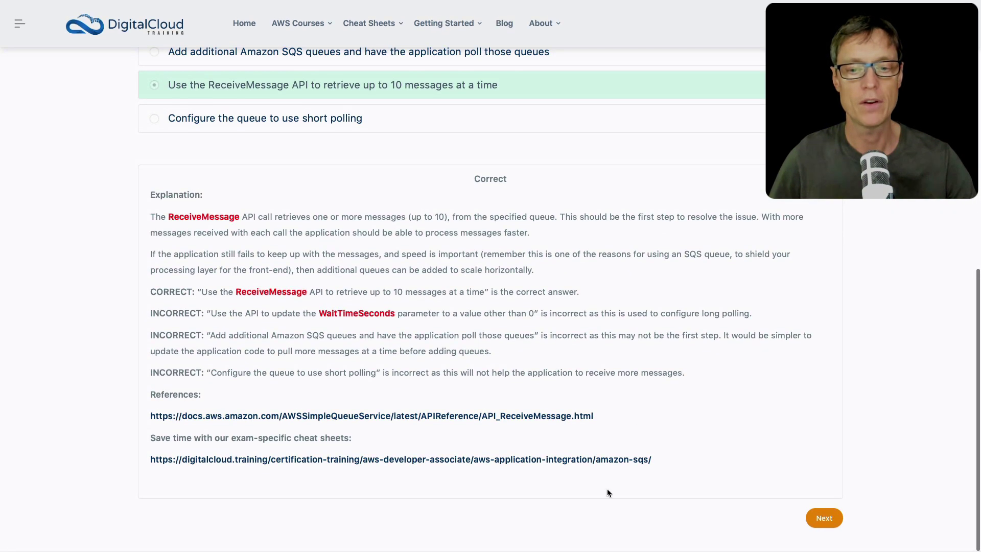
Step: On question 2, choose 'Create a target group and register the Lambda function using the AWS CLI'
click(828, 520)
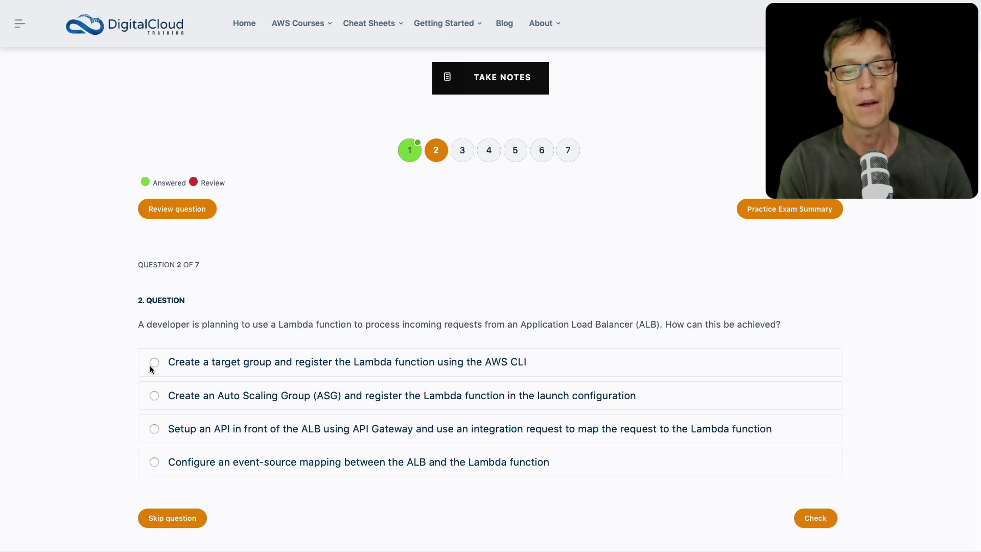
click(150, 369)
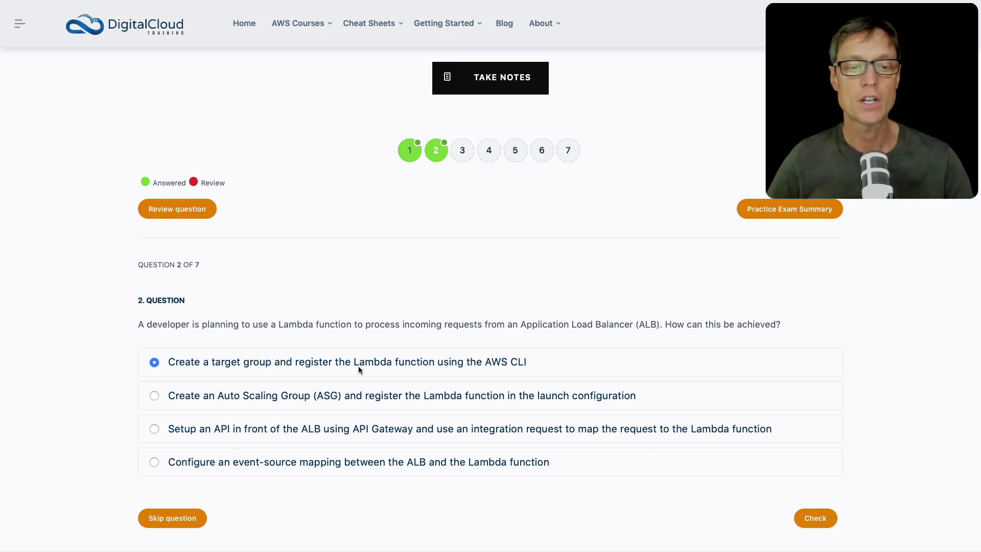
Step: Check the target-group answer to question 2, then advance to the DynamoDB question 3
click(816, 518)
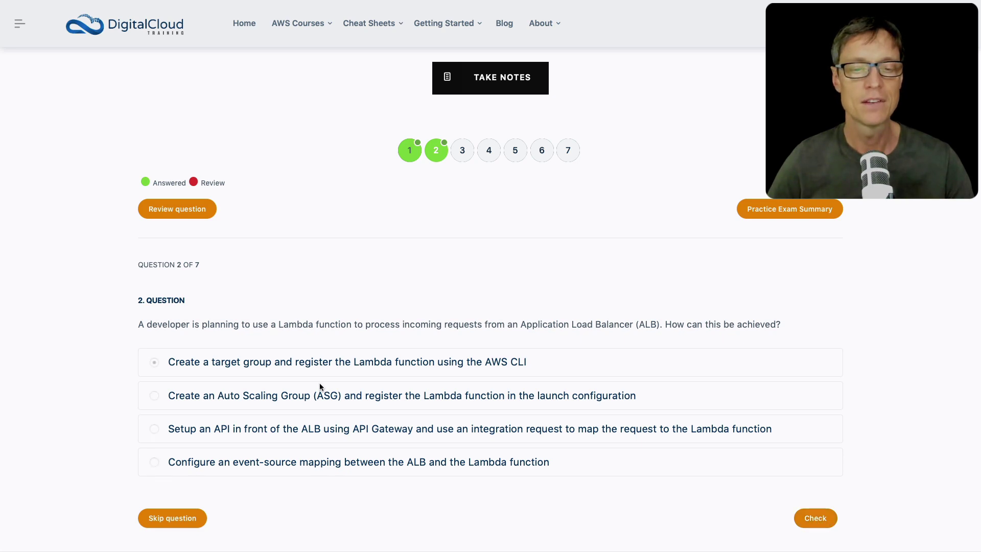
scroll(319, 387, down, 2)
scroll(320, 387, down, 2)
scroll(320, 387, down, 2)
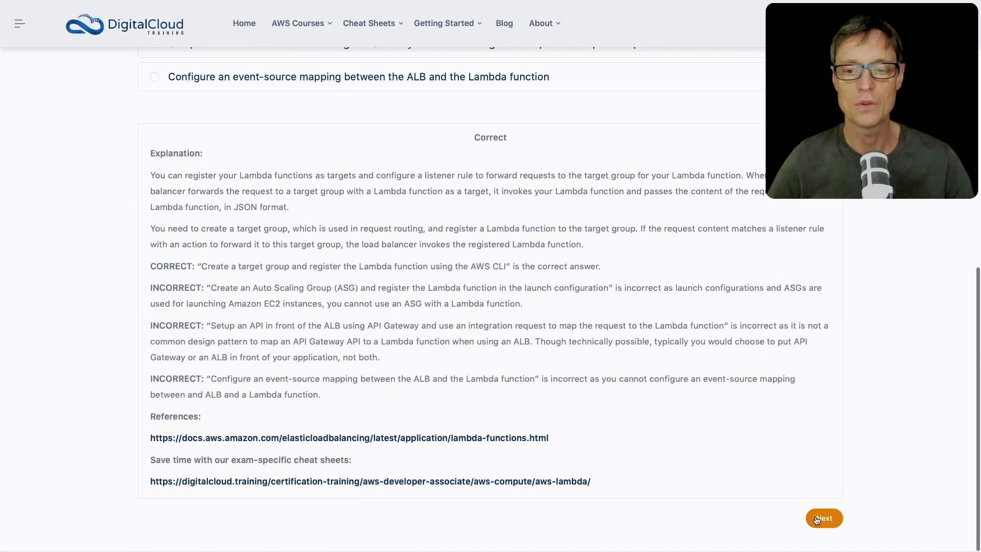
click(824, 518)
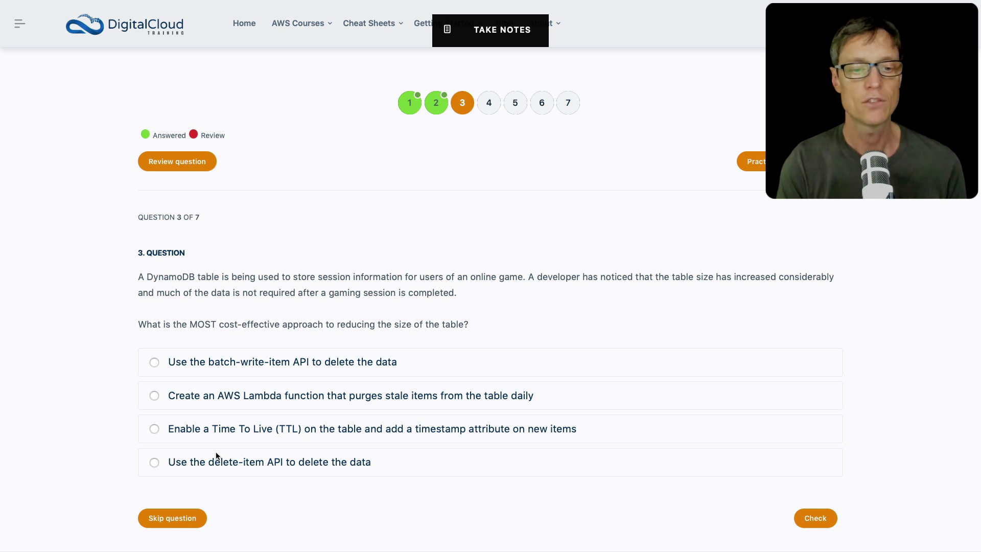
Step: Answer question 3 with Time To Live and check it is marked Correct
click(154, 429)
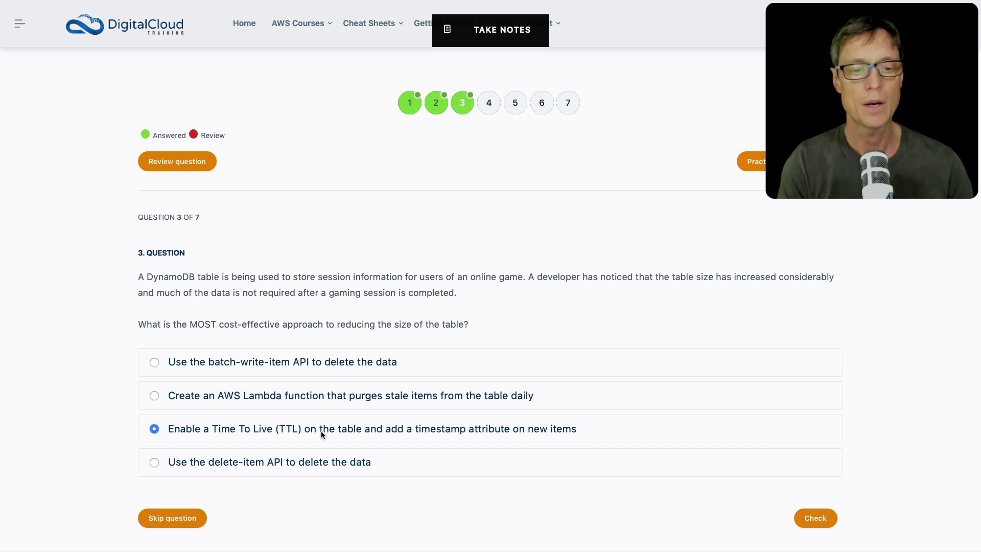
click(815, 518)
scroll(814, 519, down, 5)
scroll(815, 521, down, 3)
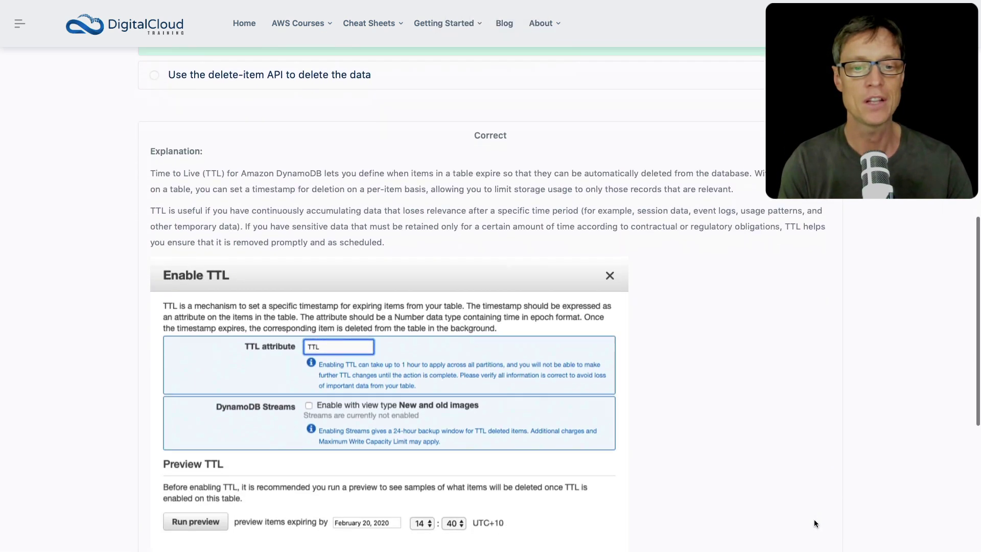
scroll(815, 522, down, 1)
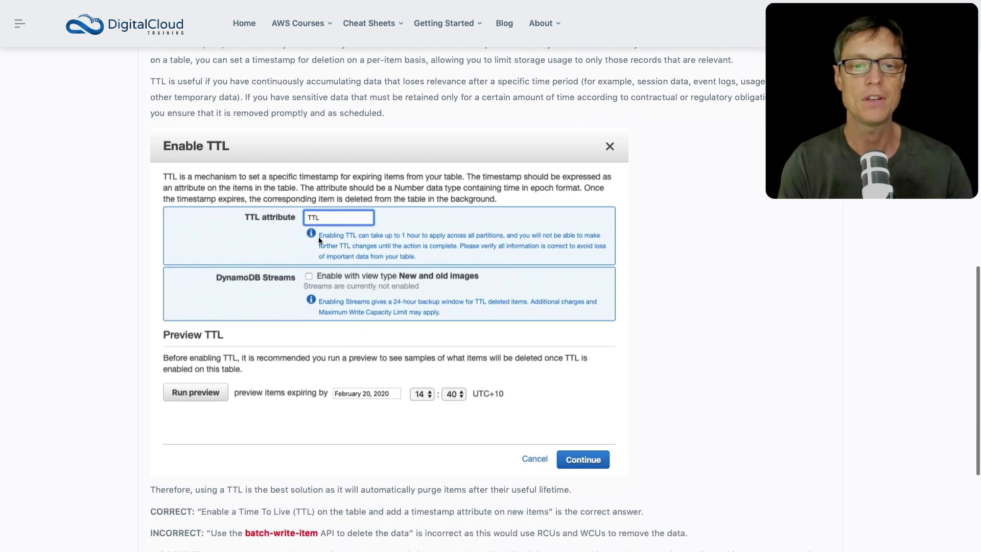
scroll(318, 236, down, 4)
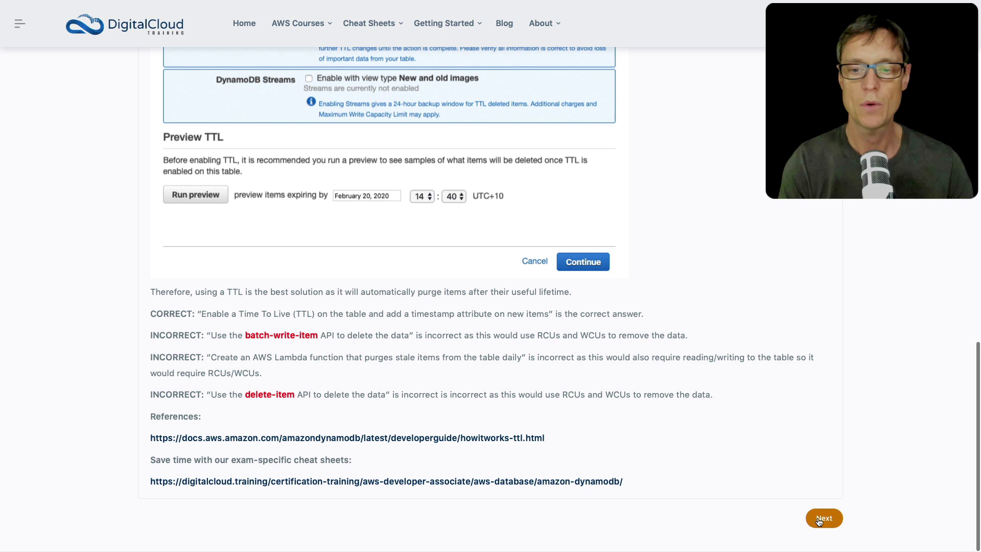
Step: On question 4, tick AWS CodeBuild and AWS CodeDeploy and submit both answers
click(823, 519)
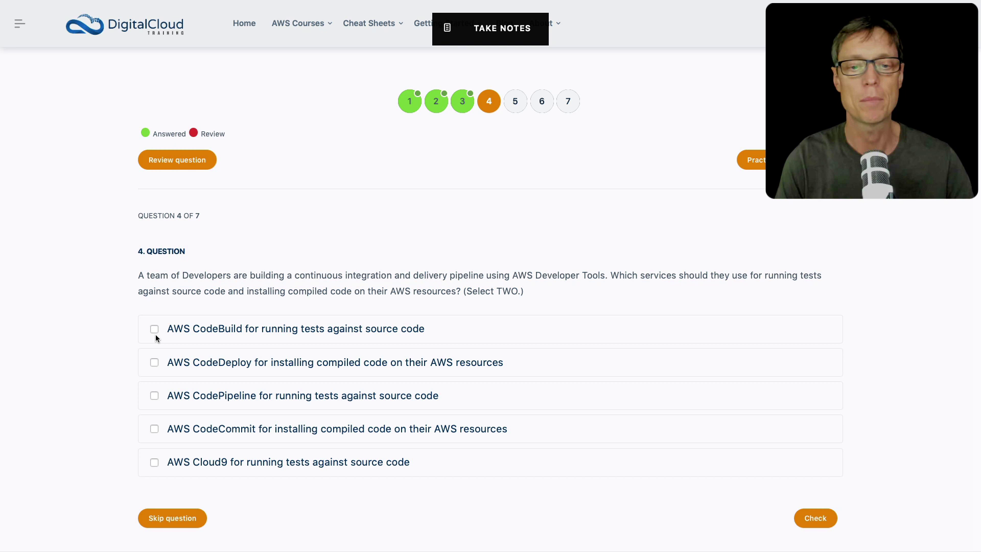
click(155, 330)
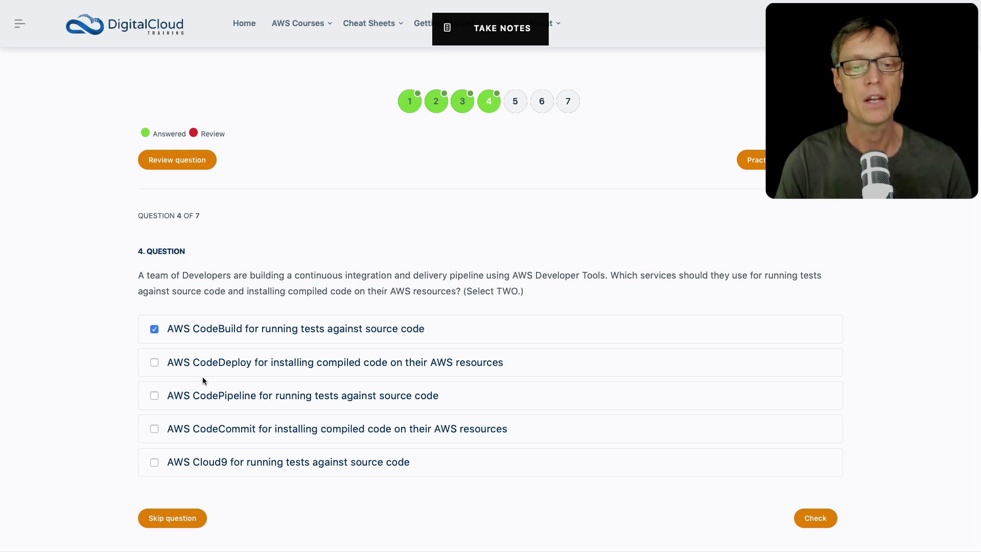
click(154, 363)
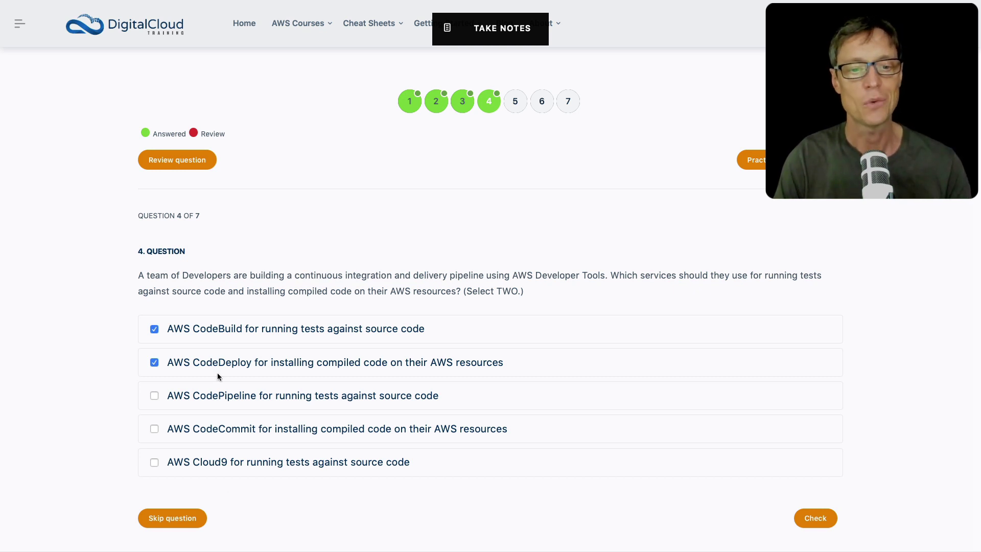
click(815, 519)
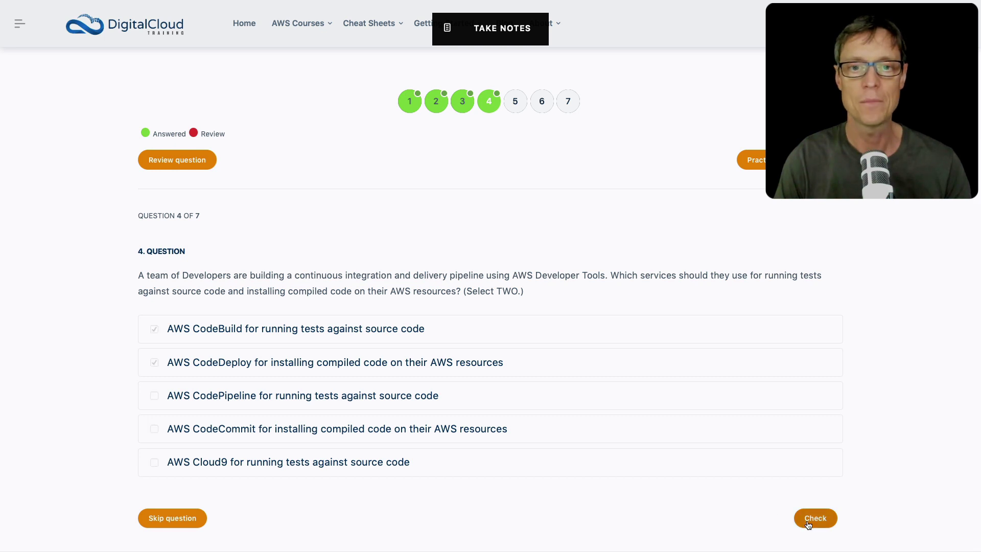
scroll(446, 447, down, 3)
scroll(446, 447, down, 2)
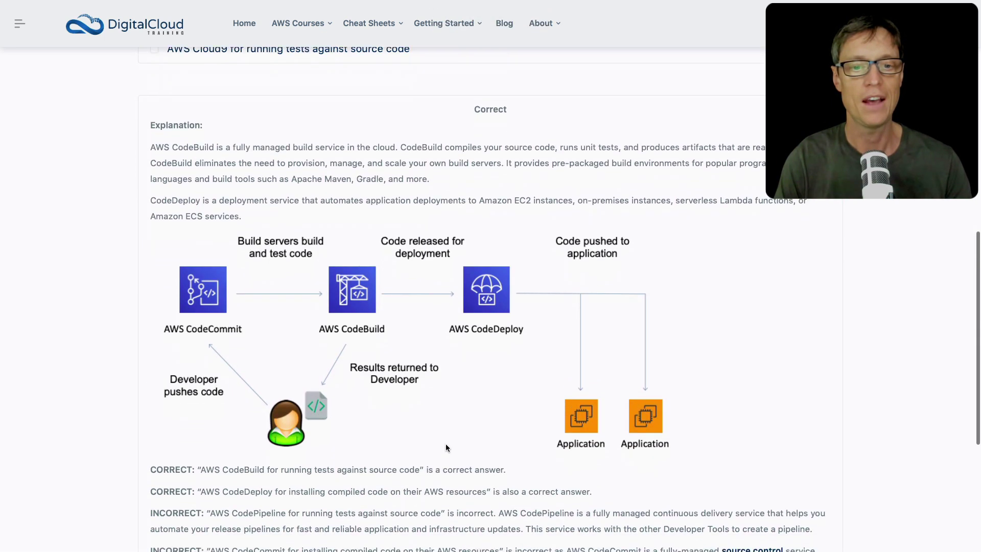
scroll(446, 447, down, 3)
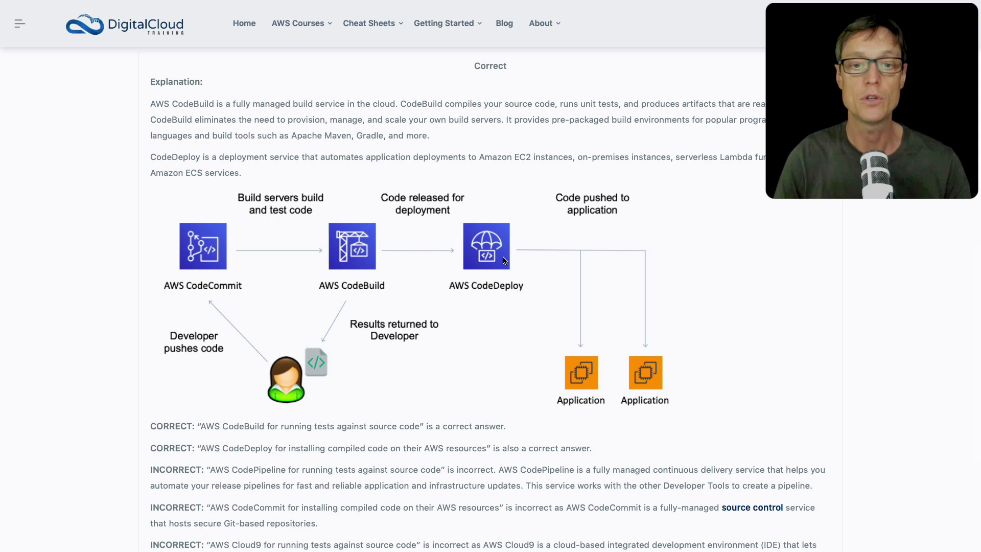
scroll(510, 384, down, 3)
scroll(510, 385, down, 2)
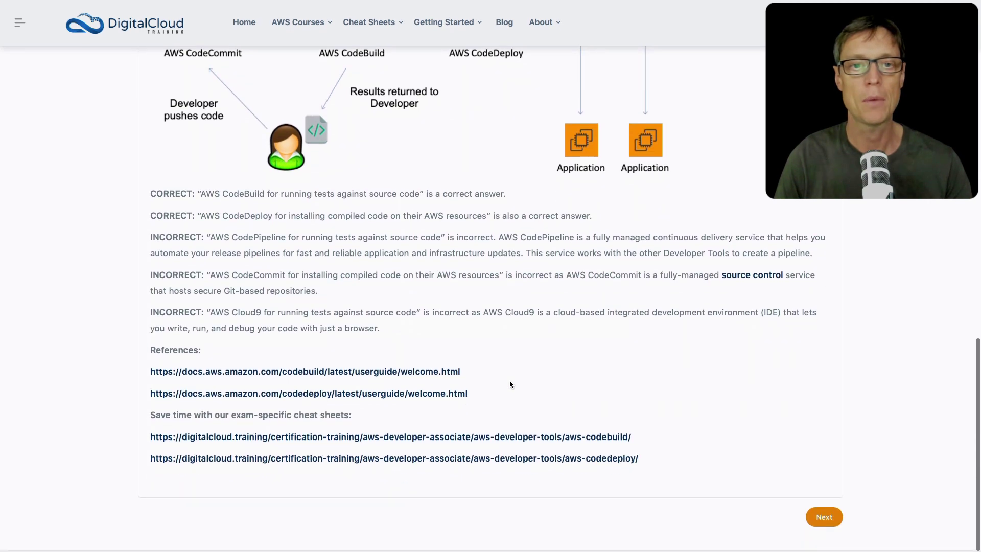
Step: Answer question 5 with AWS CodePipeline and check it is marked Correct
click(823, 520)
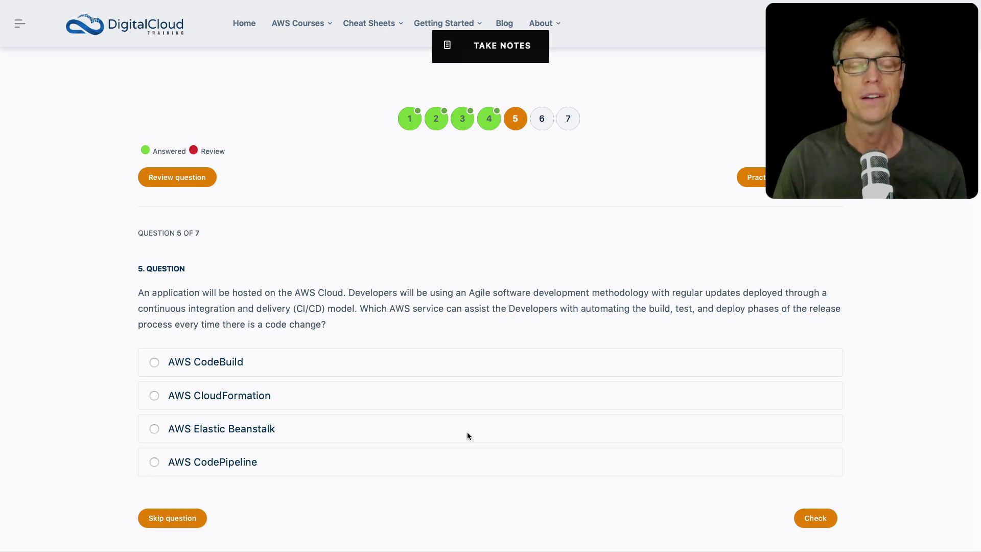
click(156, 464)
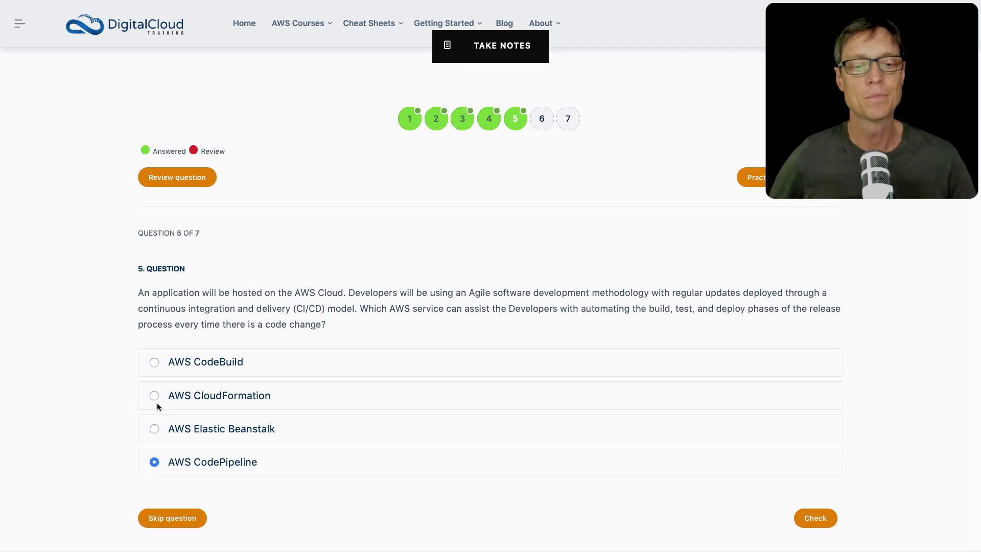
click(815, 518)
scroll(504, 423, down, 4)
scroll(504, 425, down, 3)
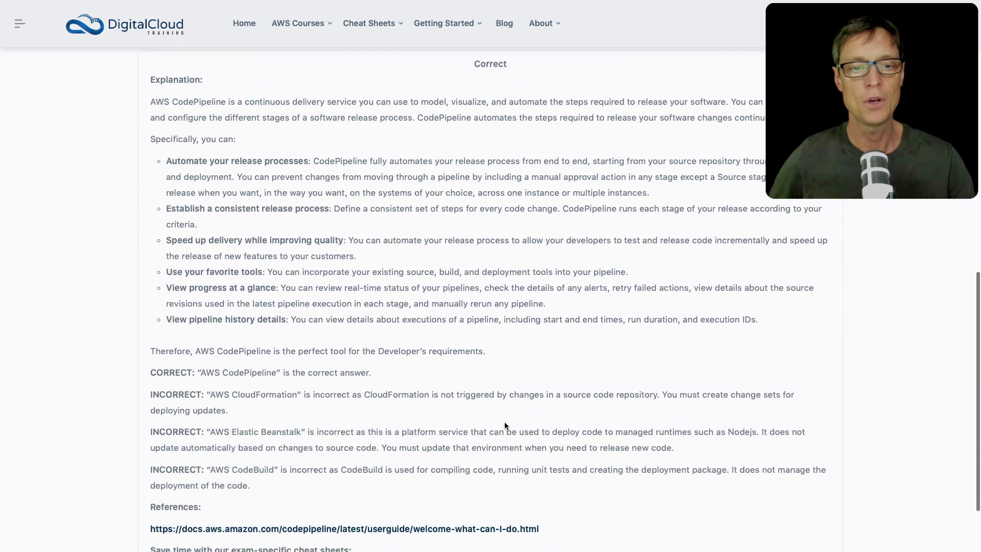
scroll(504, 426, down, 2)
Step: Answer question 6 with 'metric data published only after filter creation', check it, and advance
click(826, 524)
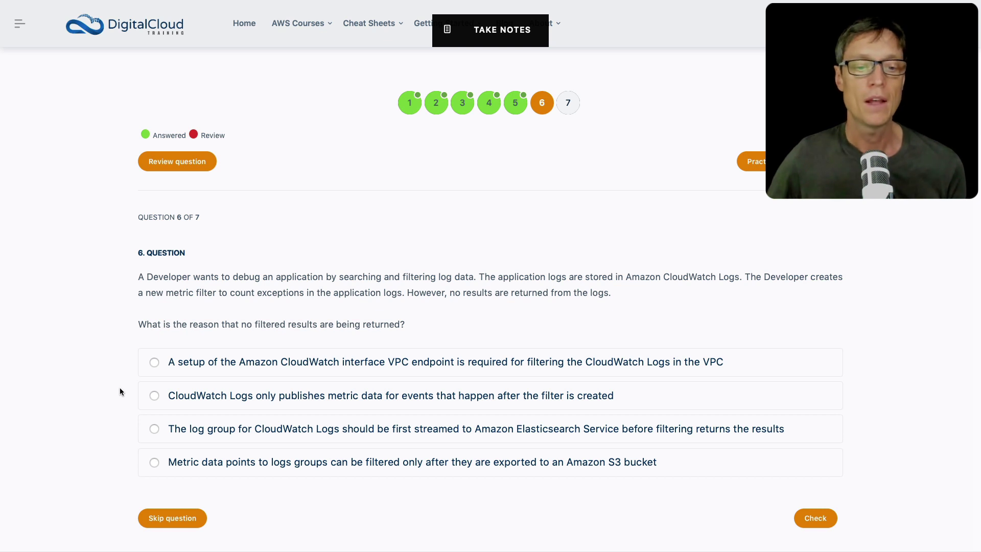
click(155, 398)
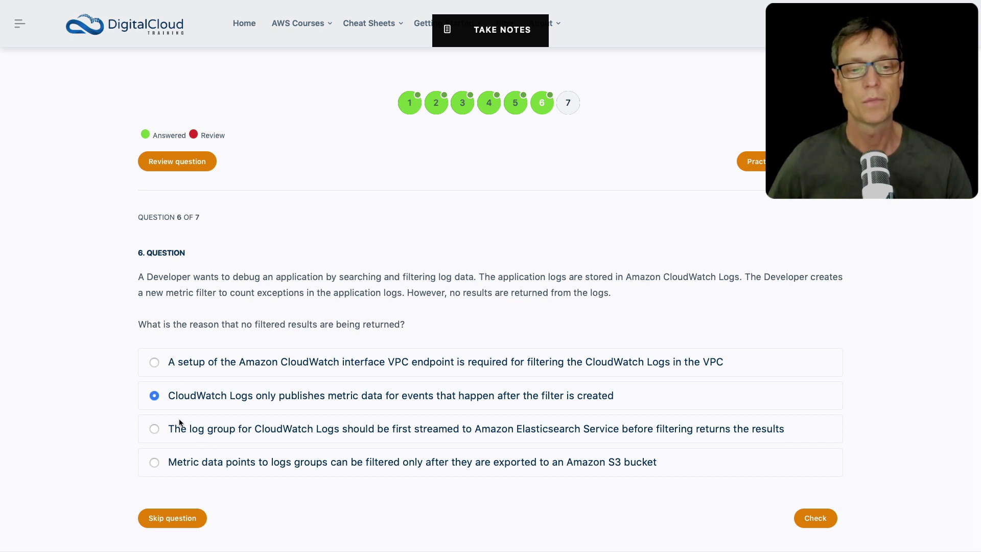
click(819, 523)
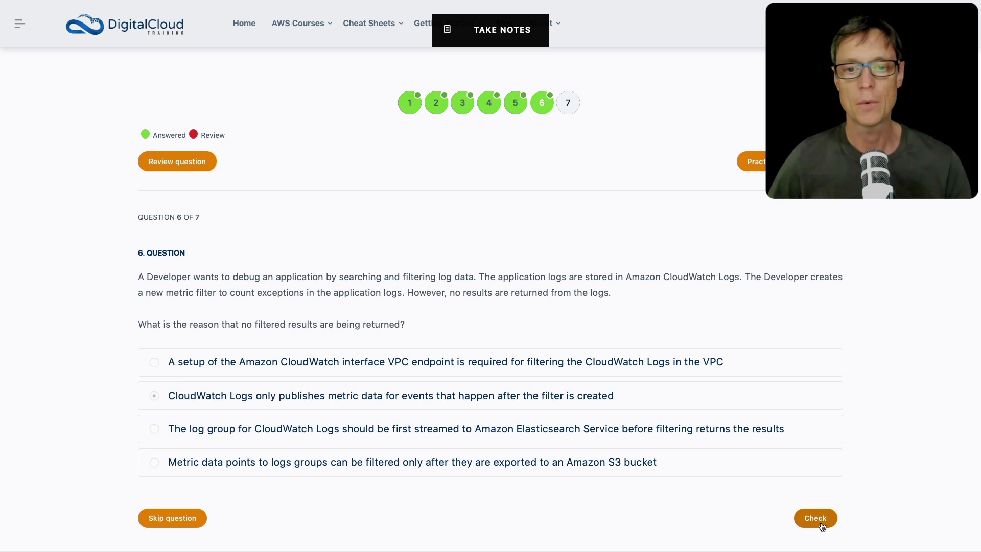
scroll(821, 527, down, 3)
scroll(821, 522, down, 2)
scroll(821, 523, down, 3)
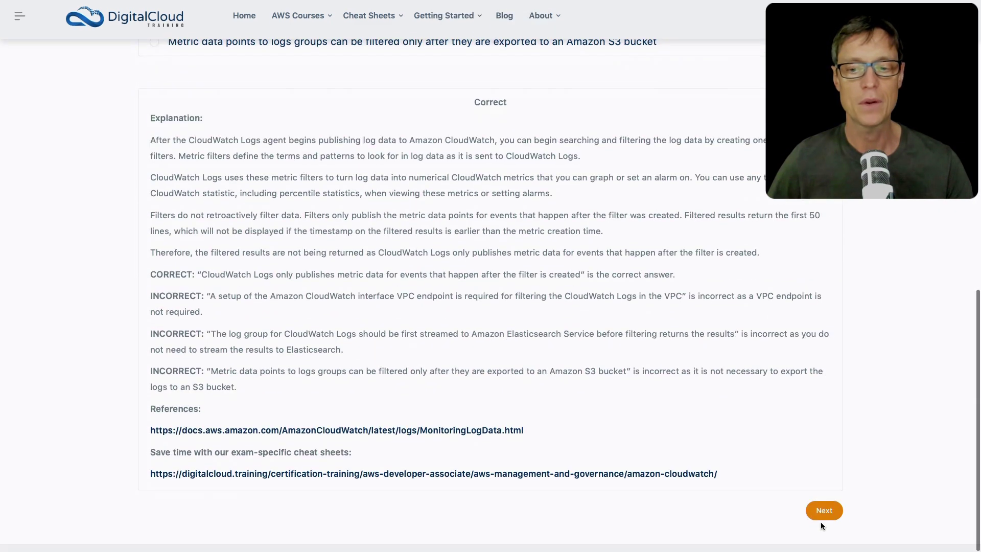
click(822, 520)
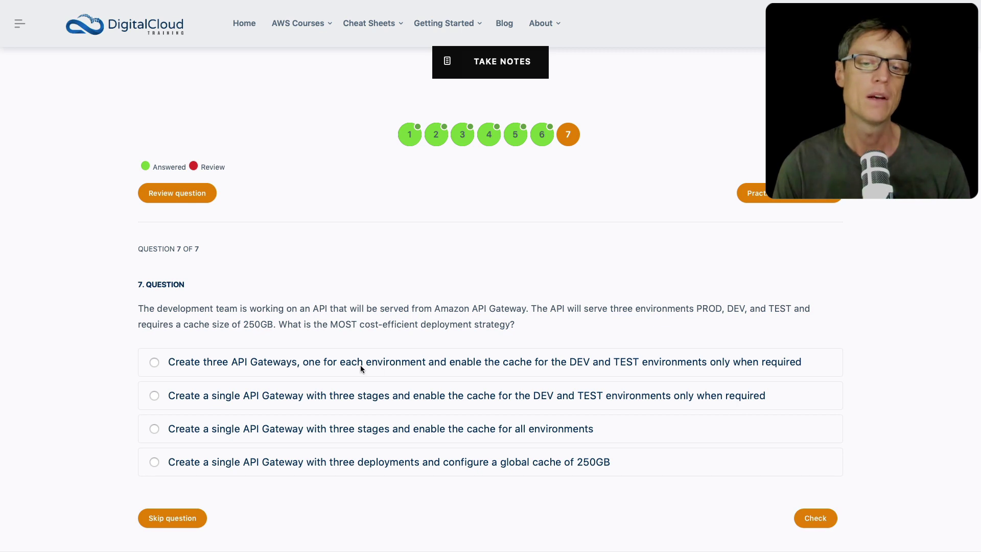
Step: Choose 'single API Gateway with three stages, cache DEV and TEST when required' for question 7
click(154, 396)
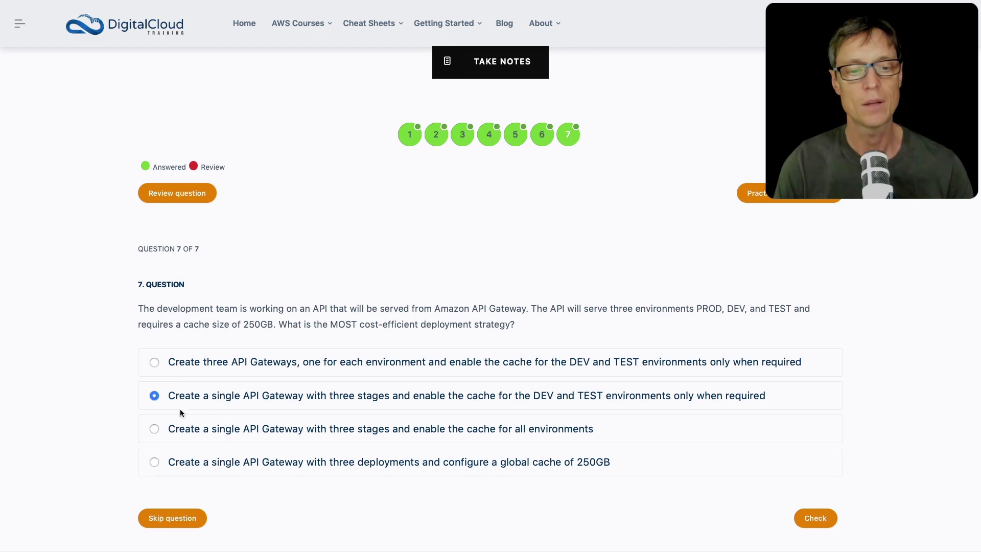
Step: Check the single-gateway, three-stages answer to question 7 and review its explanation
click(815, 519)
scroll(817, 524, down, 5)
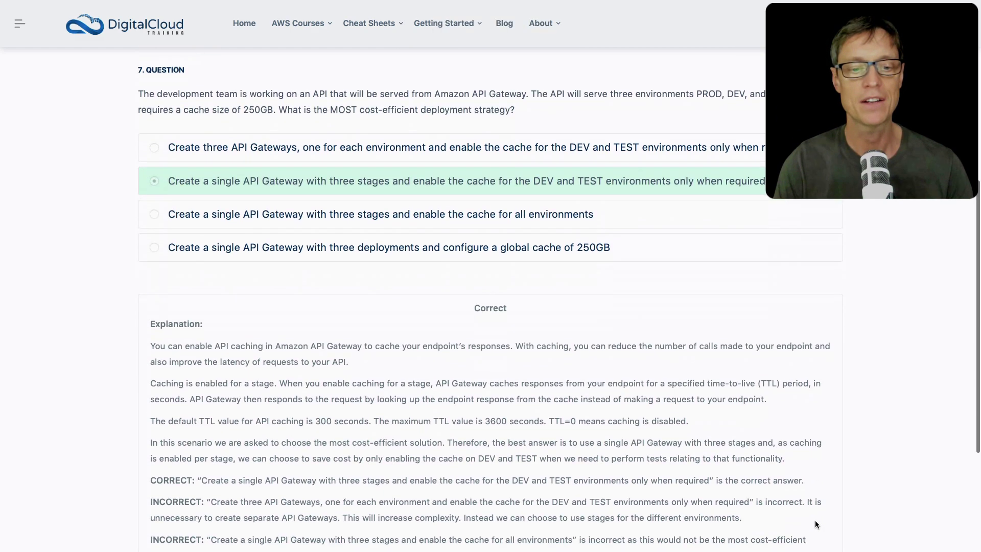
scroll(815, 524, down, 2)
scroll(815, 524, down, 2)
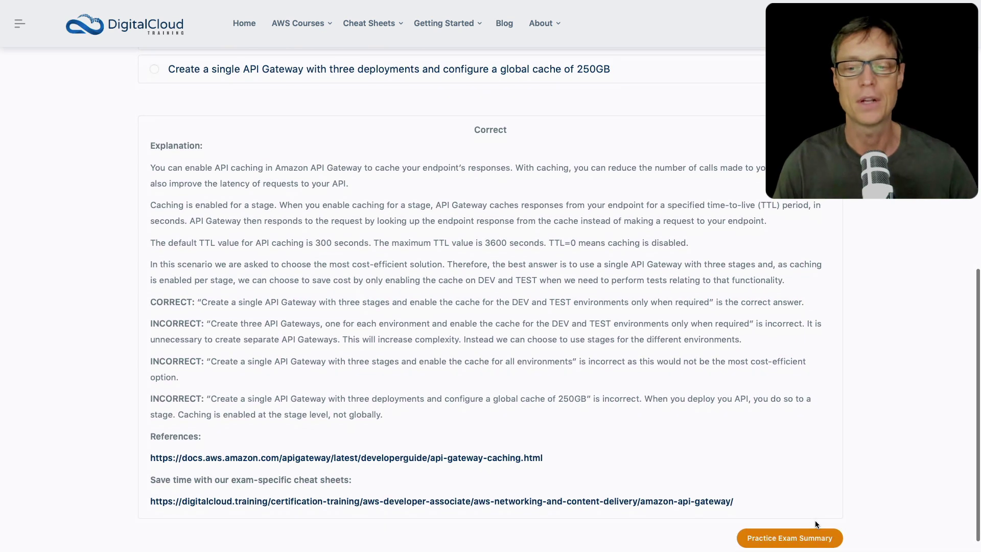